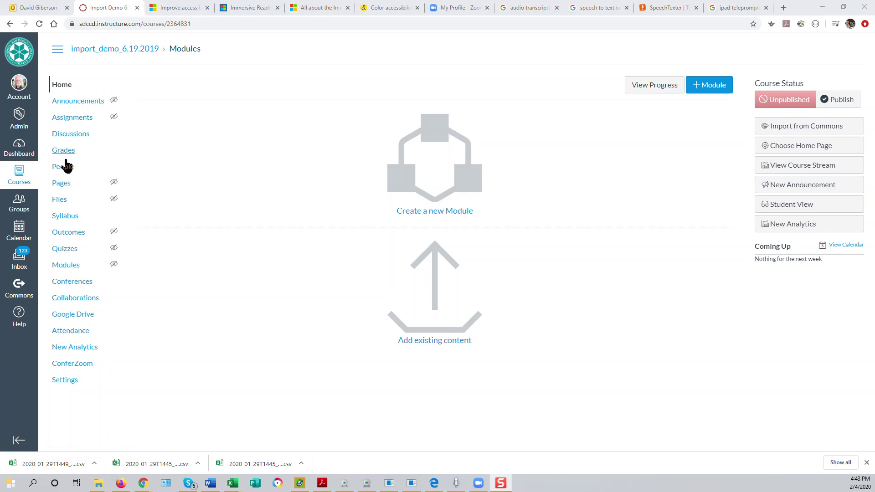
Show the course's Apps settings filtered to installed apps only
{"action": "left_click", "coordinate": [66, 386]}
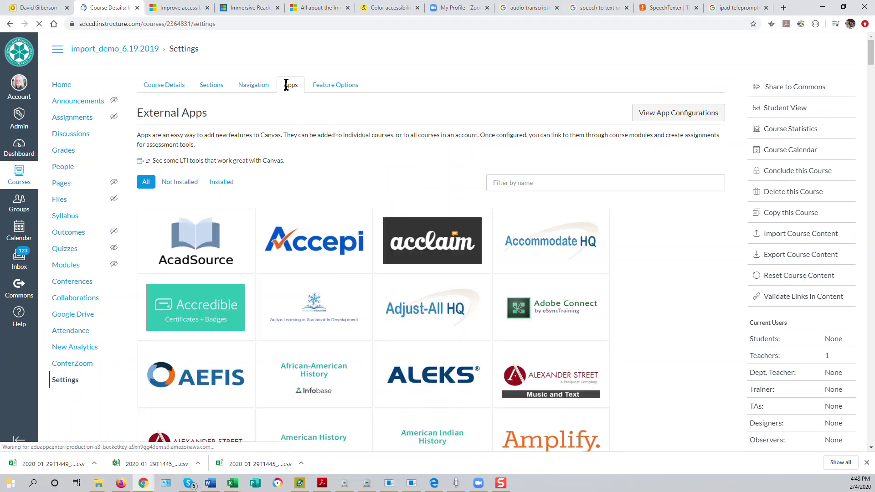
{"action": "left_click", "coordinate": [222, 182]}
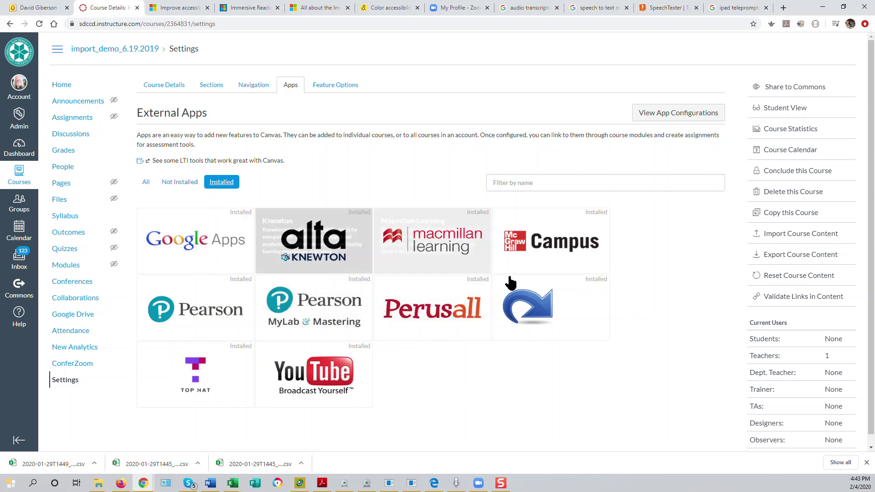
{"action": "mouse_move", "coordinate": [541, 315]}
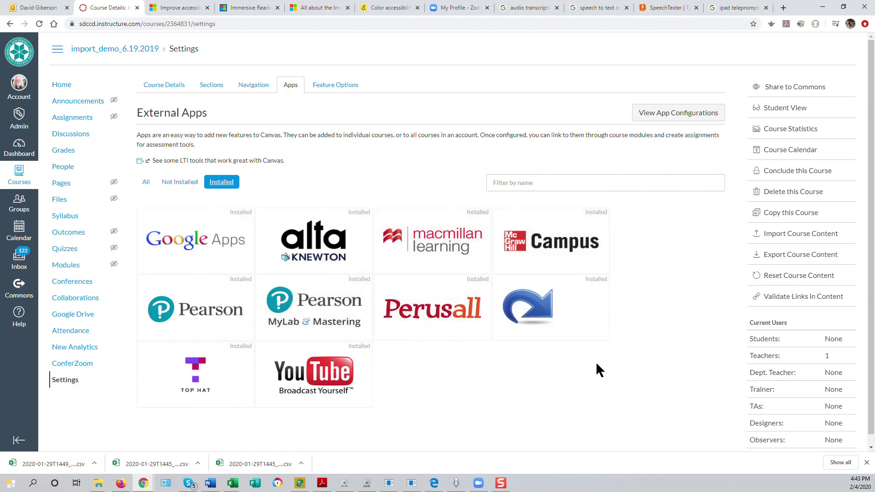
Start adding the Redirect Tool app and name it 'Personal Zoom'
{"action": "left_click", "coordinate": [536, 316]}
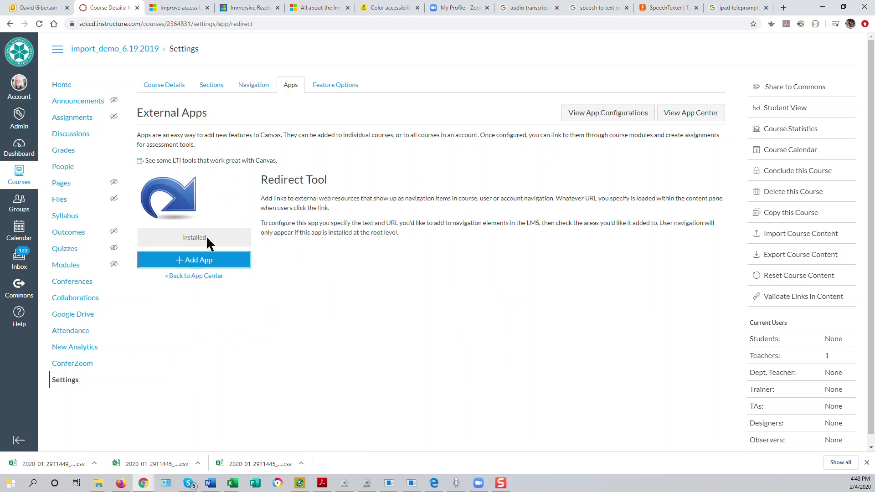
{"action": "left_click", "coordinate": [199, 262]}
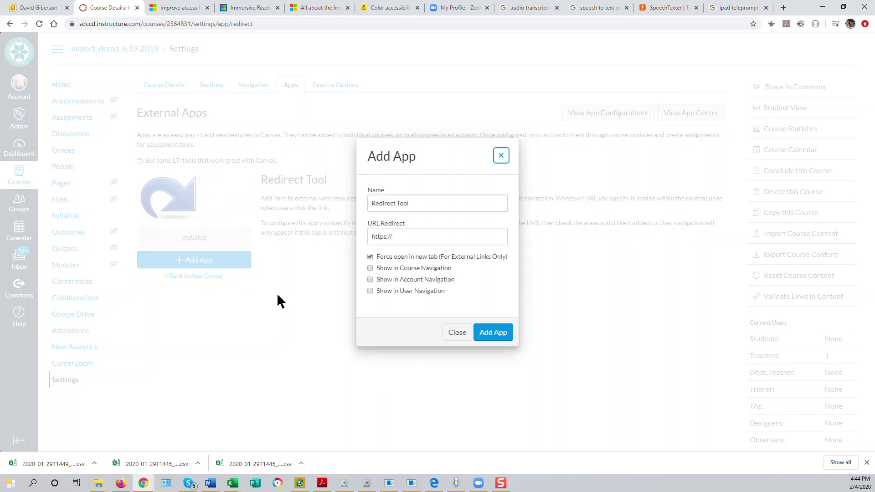
{"action": "left_click_drag", "start_coordinate": [414, 203], "coordinate": [358, 211]}
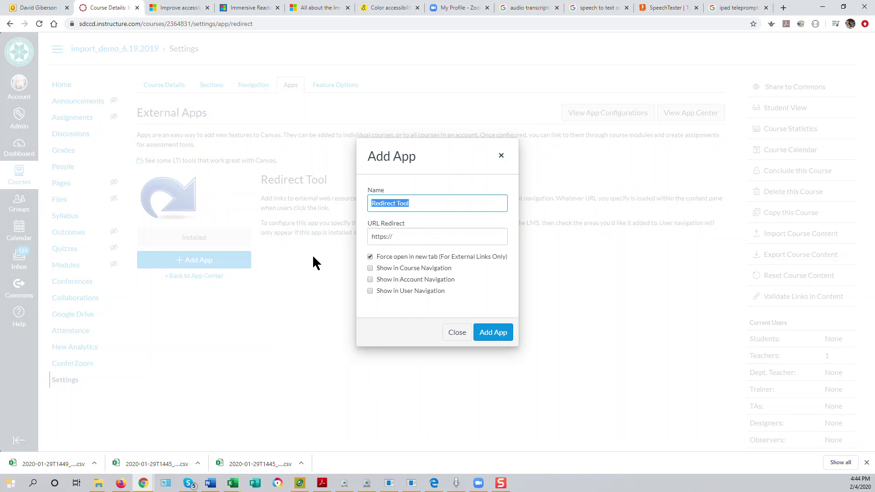
{"action": "type", "text": "Zoo"}
{"action": "key", "text": "BackSpace"}
{"action": "key", "text": "BackSpace"}
{"action": "key", "text": "BackSpace"}
{"action": "type", "text": "Personal Zoom"}
Select the Personal Meeting ID join link on the Zoom profile page
{"action": "left_click", "coordinate": [456, 9]}
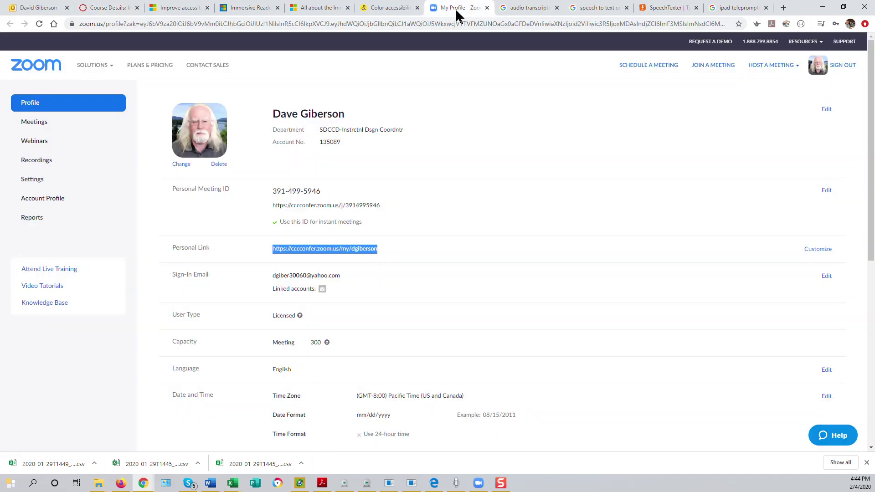
{"action": "left_click", "coordinate": [388, 230]}
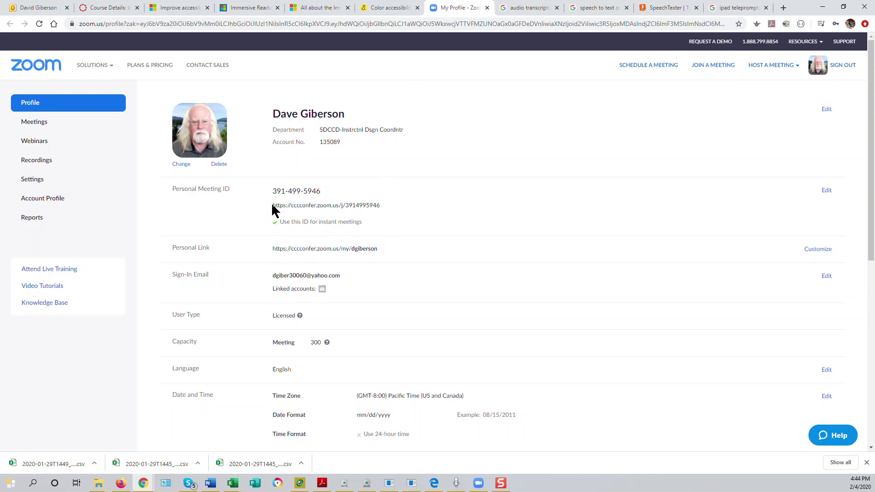
{"action": "left_click_drag", "start_coordinate": [273, 205], "coordinate": [385, 212]}
{"action": "key", "text": "ctrl+c"}
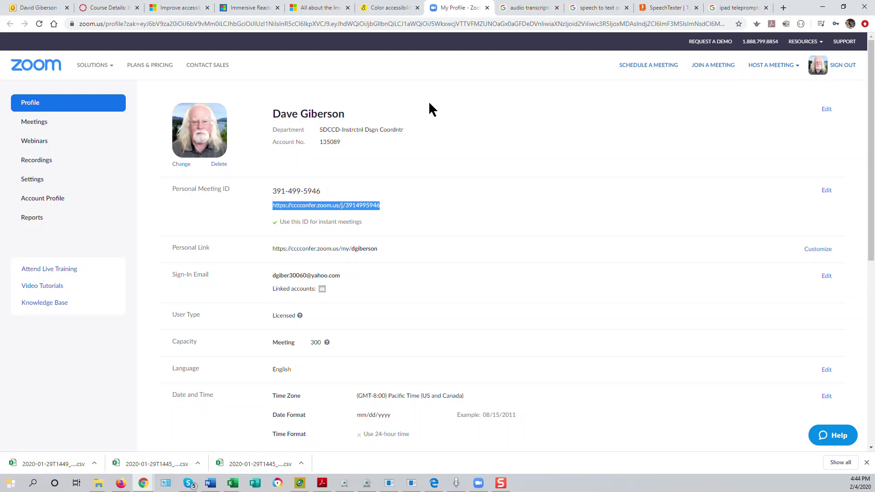
Paste the Zoom join link as redirect URL, enable course and account navigation, and add the app
{"action": "left_click", "coordinate": [108, 8]}
{"action": "left_click_drag", "start_coordinate": [395, 238], "coordinate": [363, 240]}
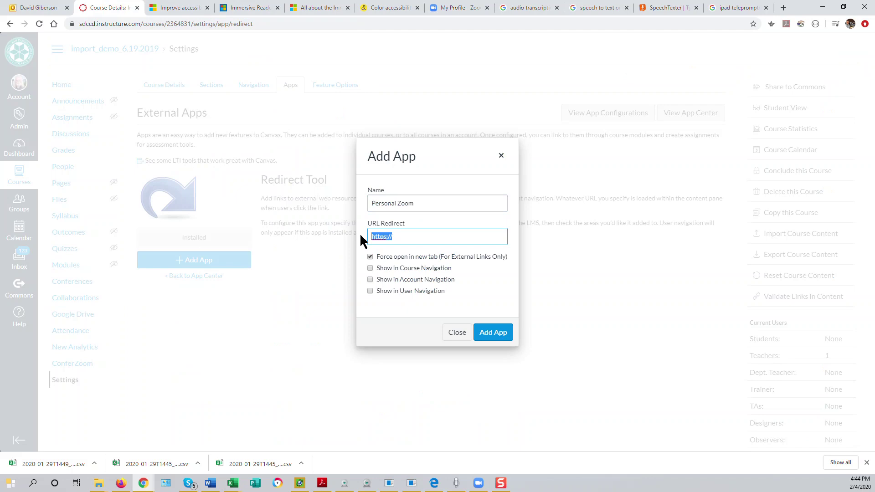
{"action": "key", "text": "ctrl+v"}
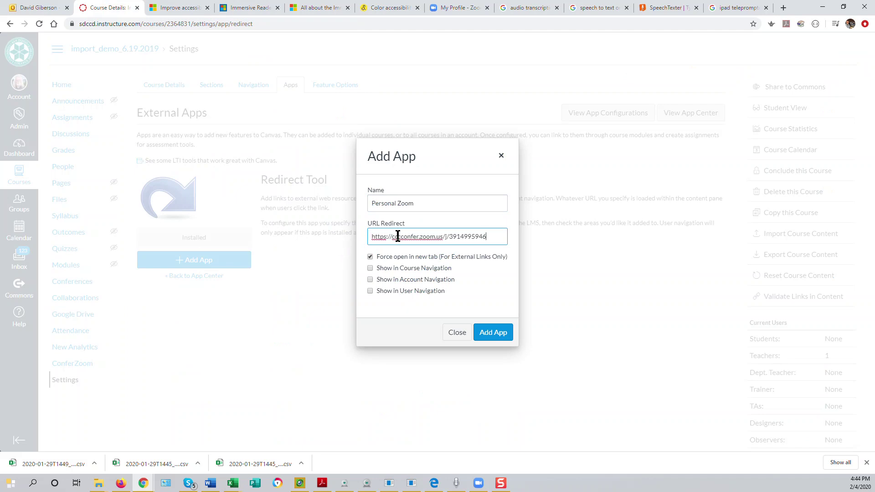
{"action": "left_click", "coordinate": [371, 270]}
{"action": "left_click", "coordinate": [370, 280]}
{"action": "left_click", "coordinate": [491, 338]}
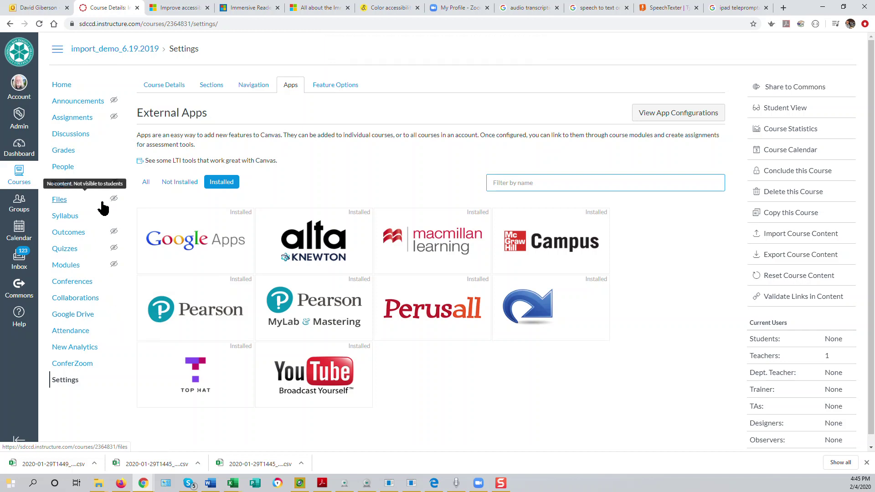
Reload Canvas and open the Personal Zoom course link in a new tab
{"action": "left_click", "coordinate": [39, 24]}
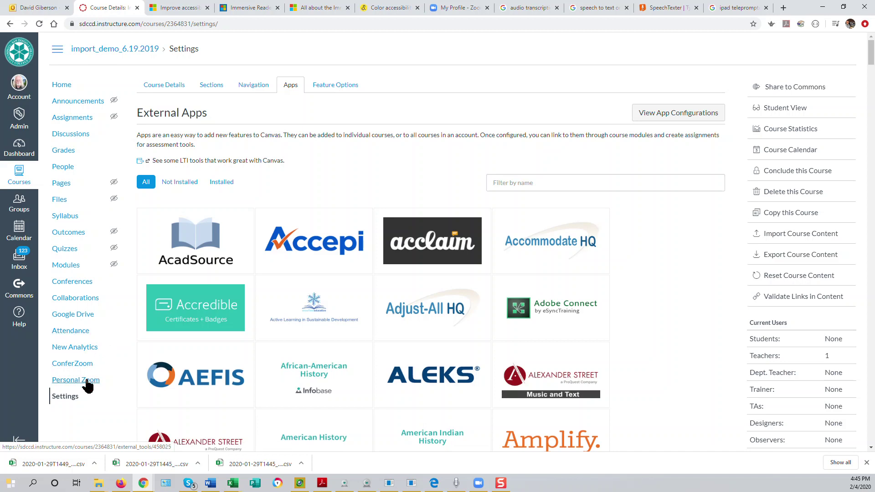
{"action": "left_click", "coordinate": [85, 383]}
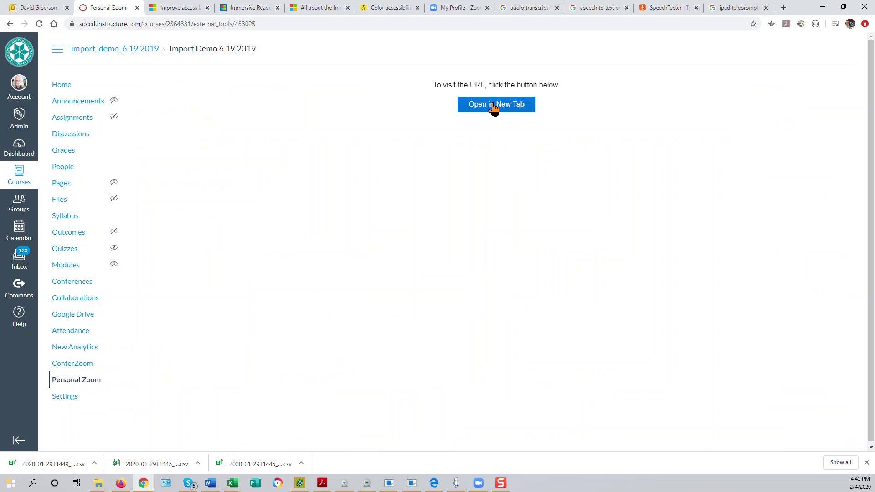
{"action": "left_click", "coordinate": [494, 108]}
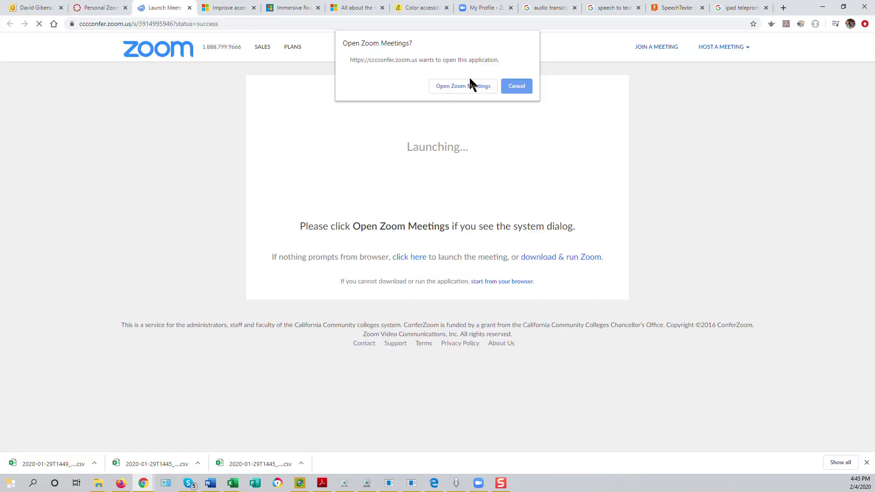
Launch the Zoom Meetings app and move the meeting window aside
{"action": "left_click", "coordinate": [470, 86]}
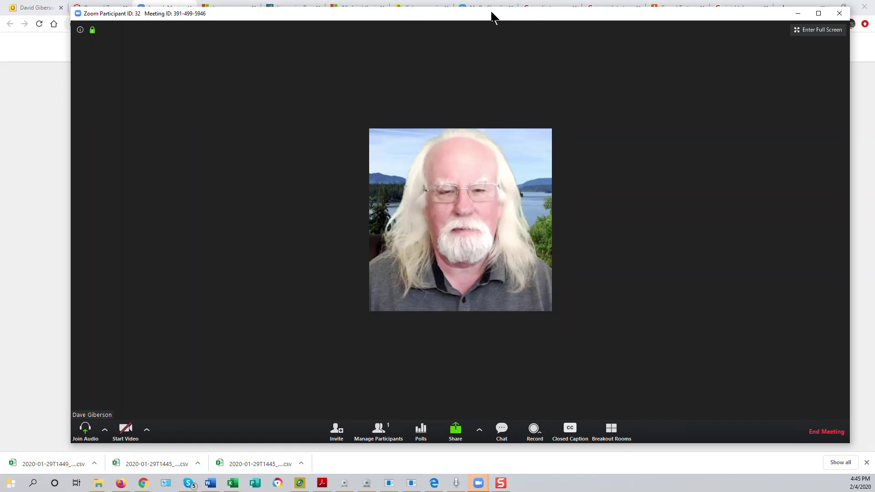
{"action": "left_click_drag", "start_coordinate": [492, 17], "coordinate": [874, 45]}
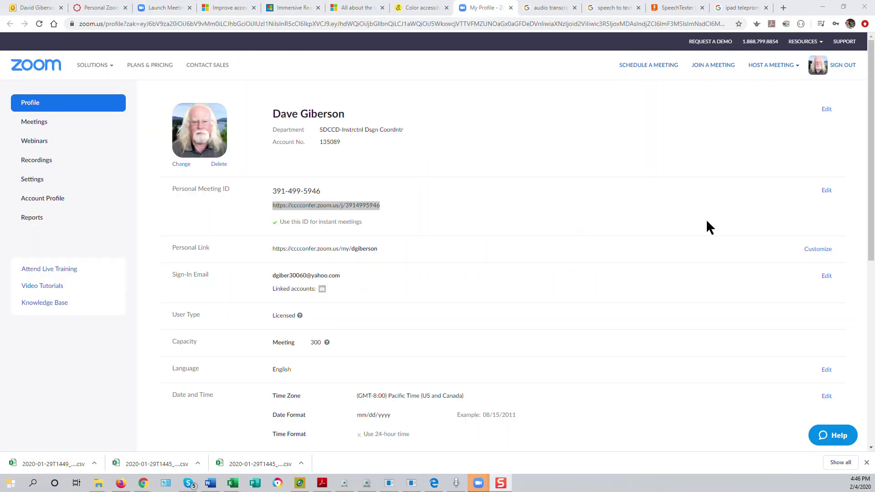
In Zoom Settings, toggle Join before host off and back on so it is enabled
{"action": "left_click", "coordinate": [32, 181]}
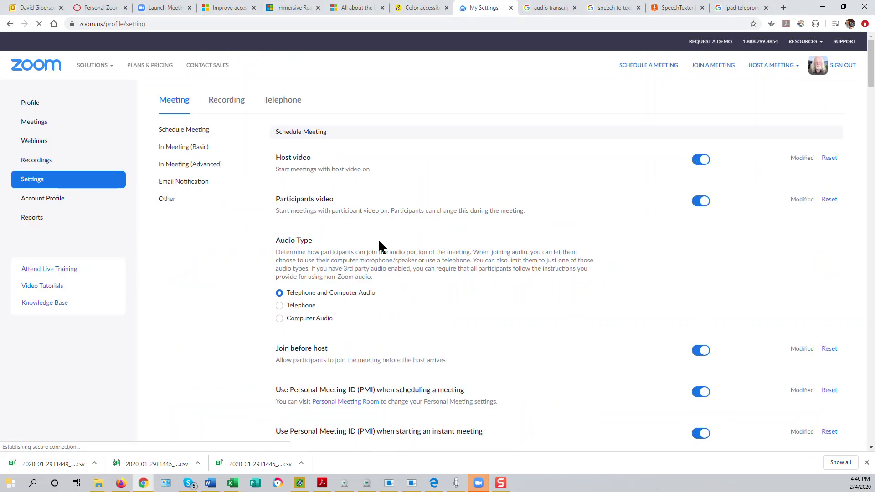
{"action": "scroll", "coordinate": [407, 238], "scroll_direction": "down", "scroll_amount": 1}
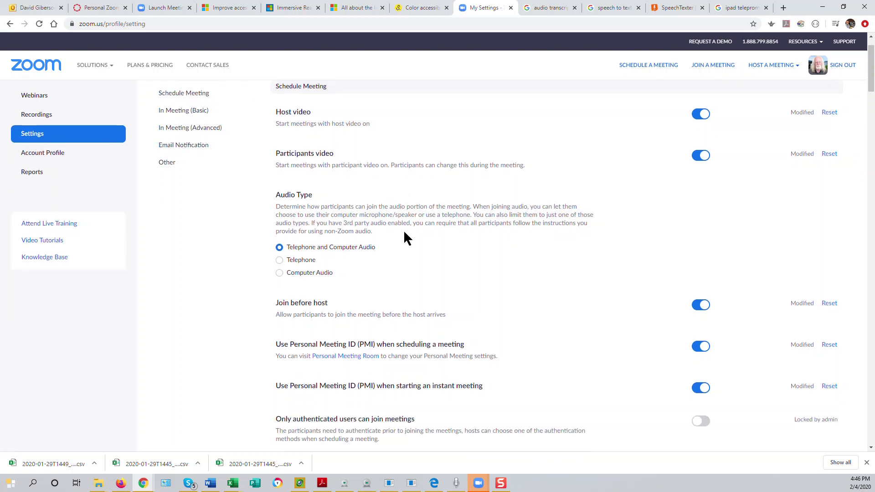
{"action": "scroll", "coordinate": [404, 238], "scroll_direction": "down", "scroll_amount": 1}
{"action": "scroll", "coordinate": [391, 157], "scroll_direction": "up", "scroll_amount": 2}
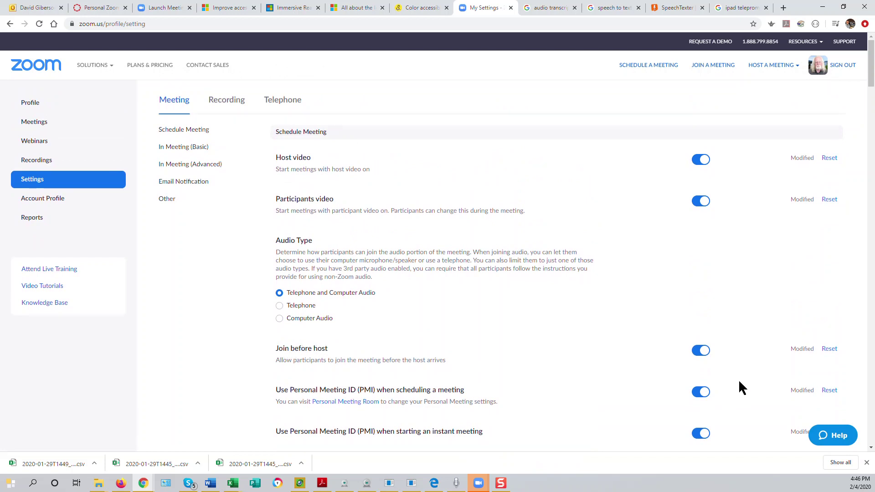
{"action": "left_click", "coordinate": [703, 354]}
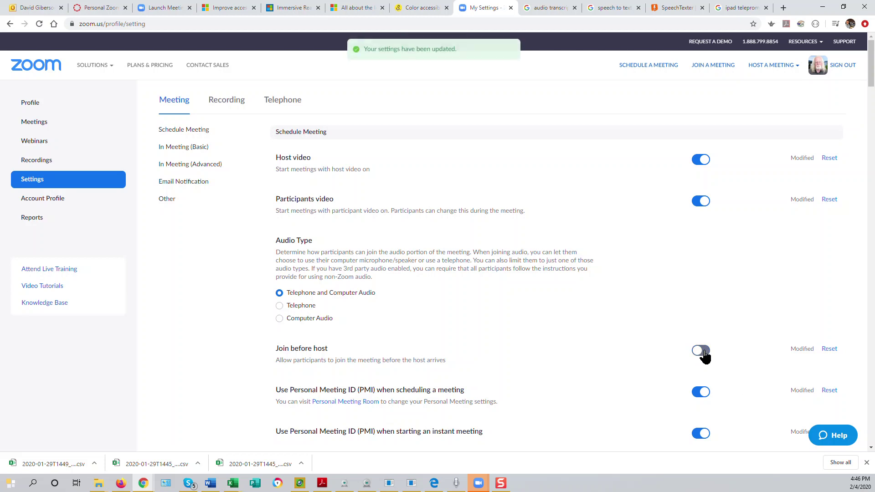
{"action": "left_click", "coordinate": [702, 353]}
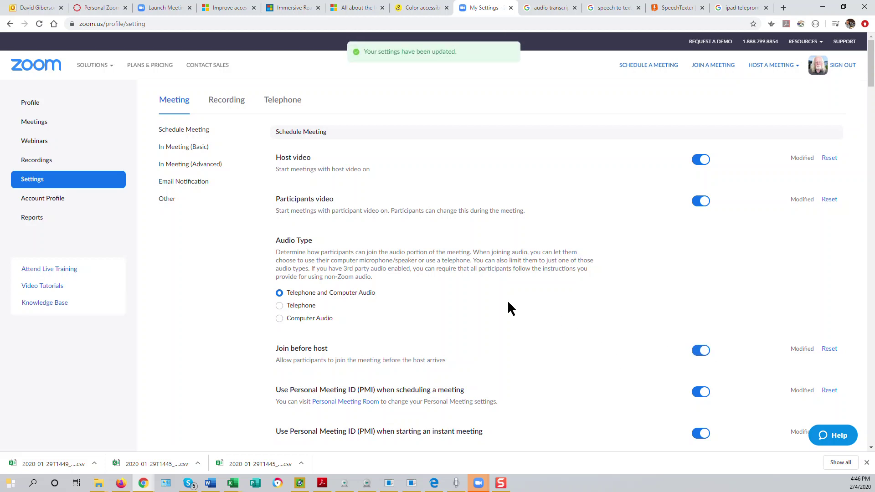